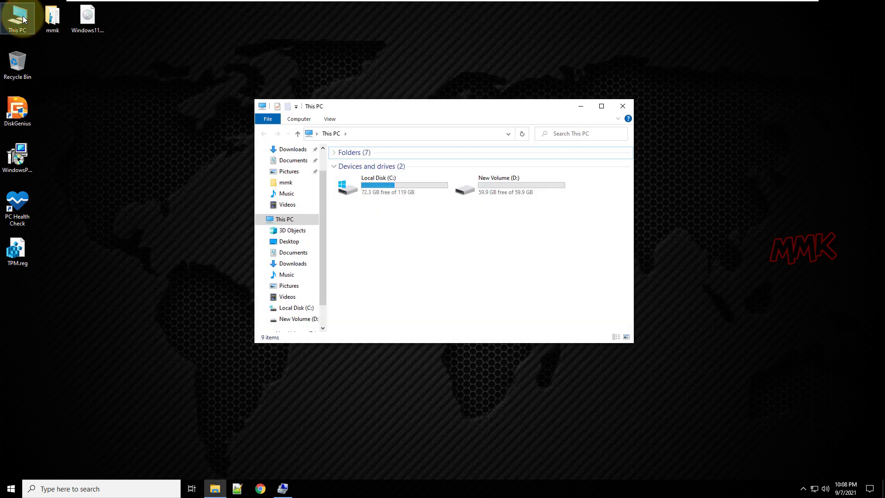
# Open Disk Management in Computer Management and move the This PC window clear of it
pyautogui.rightClick(24, 19)
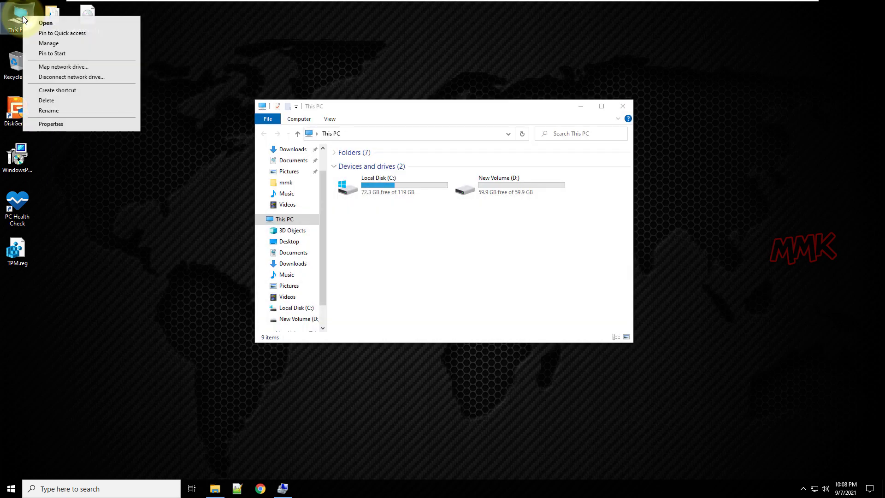
pyautogui.click(37, 42)
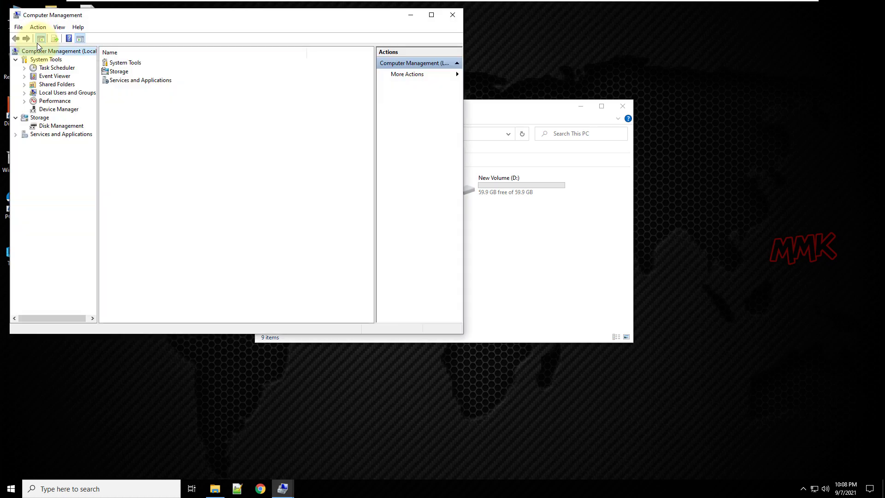
pyautogui.click(50, 126)
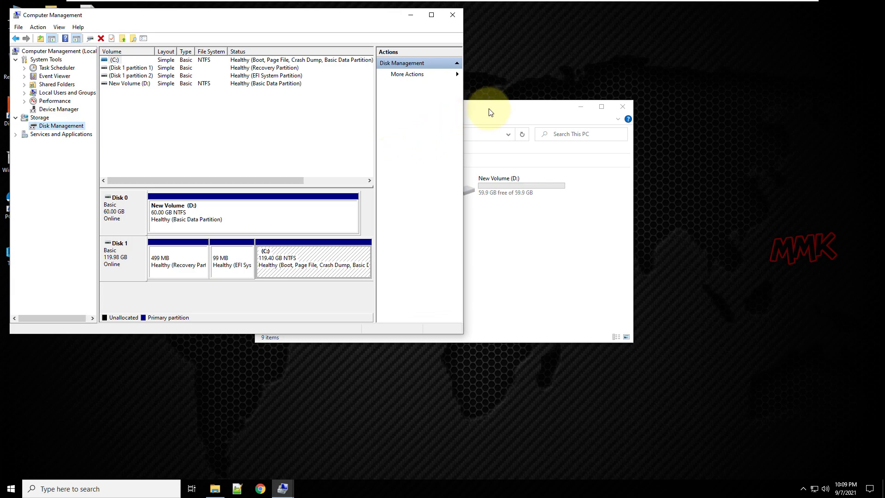
pyautogui.moveTo(496, 110); pyautogui.dragTo(709, 100)
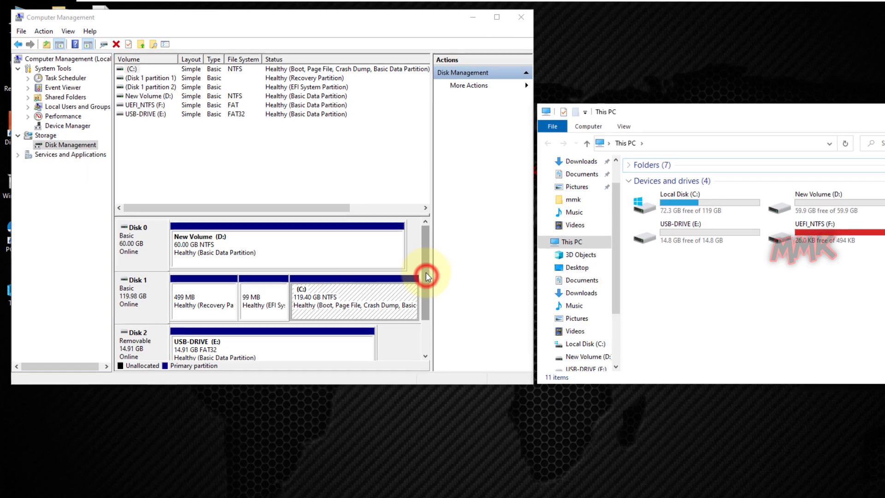
# Enlarge the Computer Management window vertically to fit Disk 2 fully in the disk layout
pyautogui.moveTo(370, 237); pyautogui.dragTo(374, 254)
pyautogui.moveTo(466, 316)
pyautogui.mouseDown()
pyautogui.moveTo(466, 333)
pyautogui.moveTo(469, 300)
pyautogui.mouseUp()
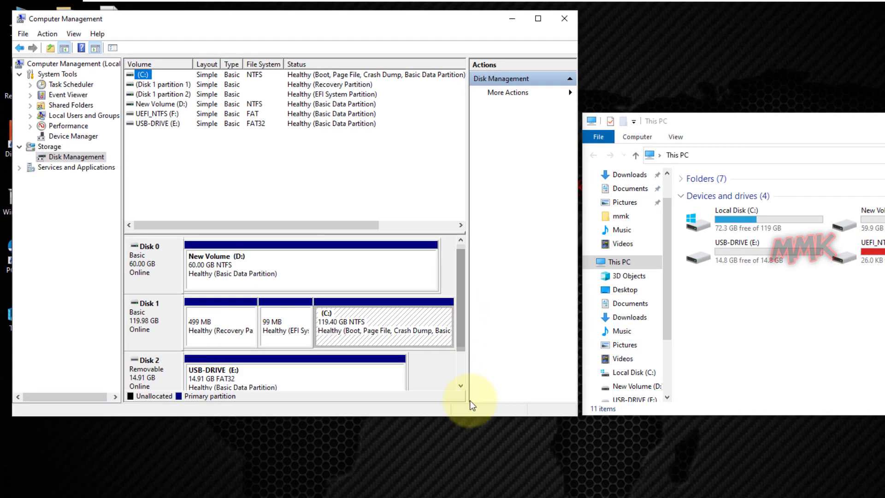
pyautogui.moveTo(466, 417); pyautogui.dragTo(465, 451)
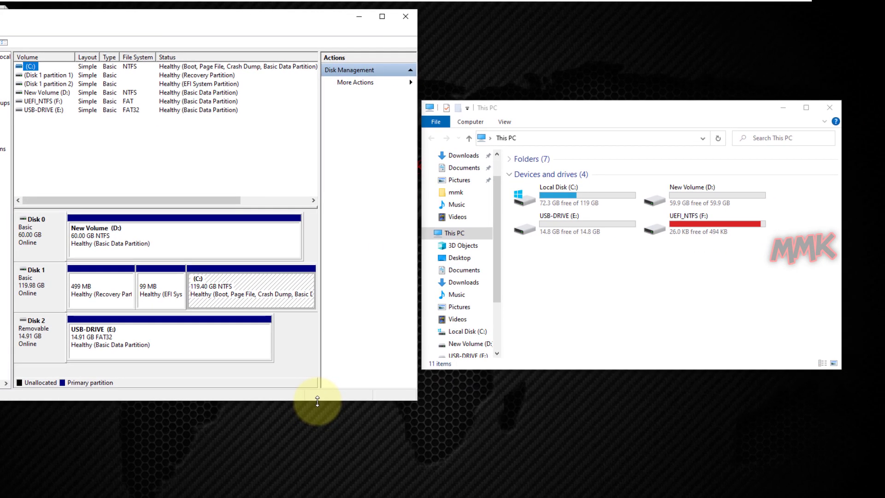
# Check the contents of USB-DRIVE (E:) and return to This PC
pyautogui.click(652, 248)
pyautogui.doubleClick(546, 229)
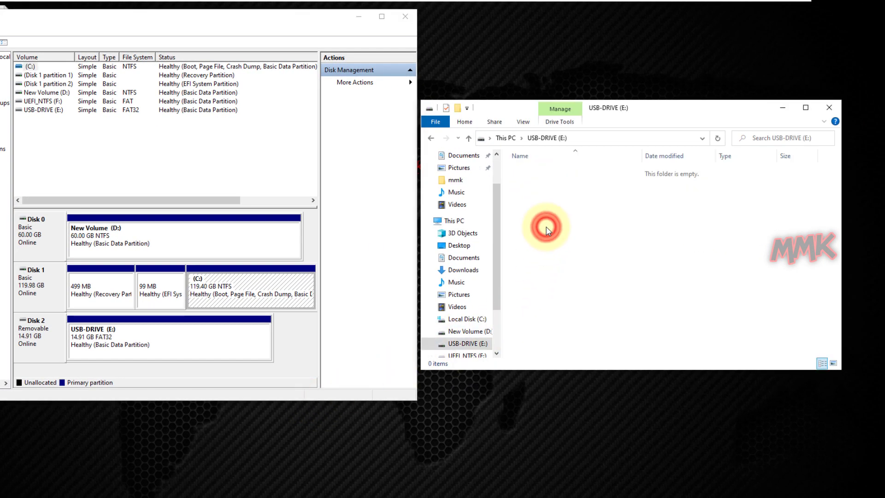
pyautogui.click(431, 138)
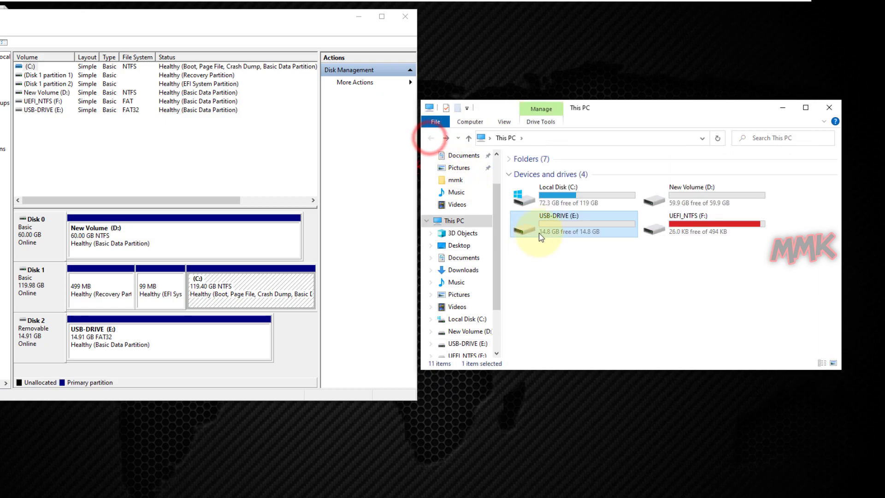
# Quick-format USB-DRIVE (E:) as FAT32 with device defaults restored, and close the format dialog
pyautogui.rightClick(543, 224)
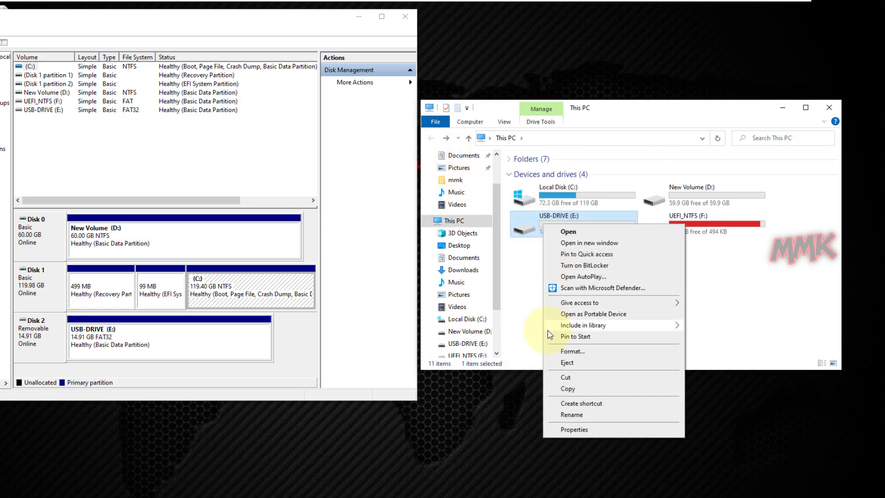
pyautogui.click(552, 351)
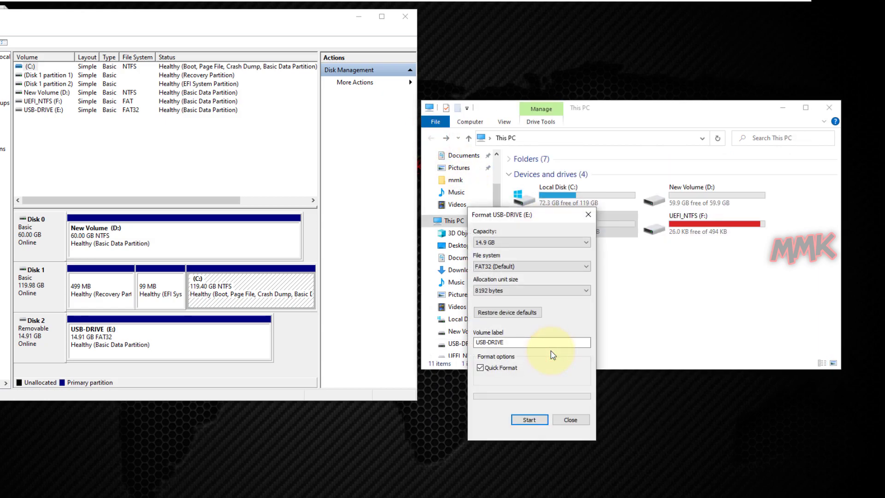
pyautogui.click(529, 312)
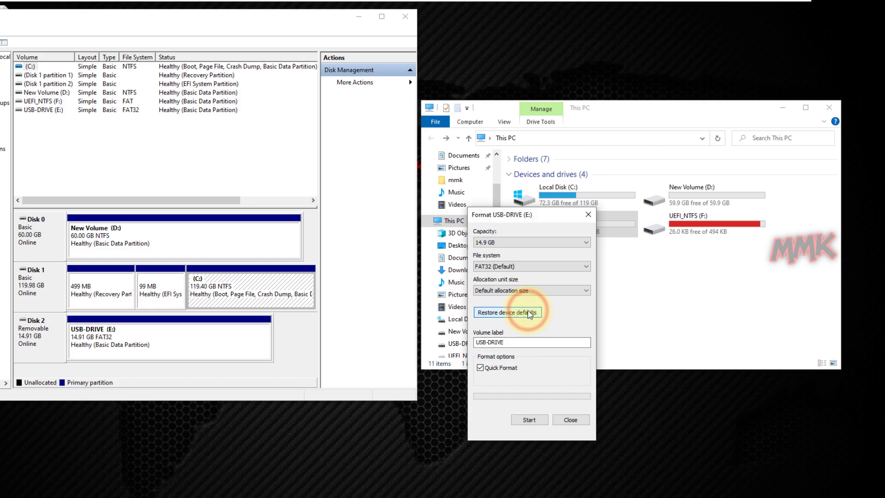
pyautogui.click(523, 420)
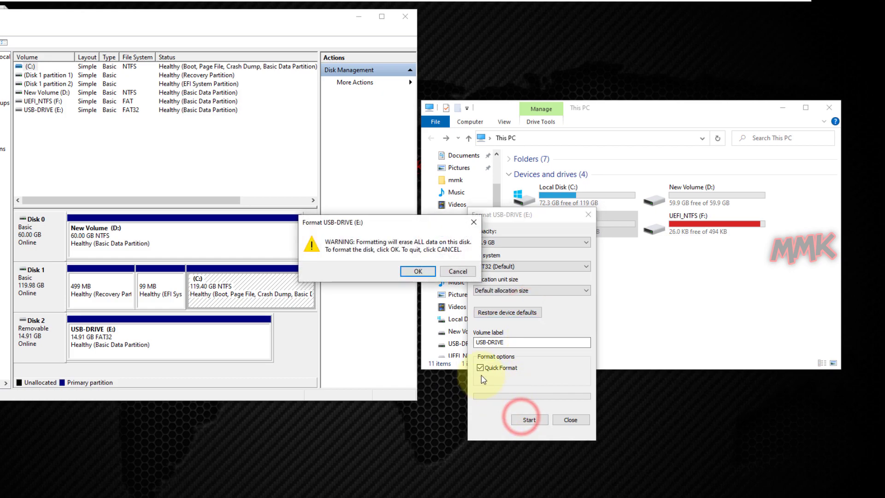
pyautogui.click(421, 272)
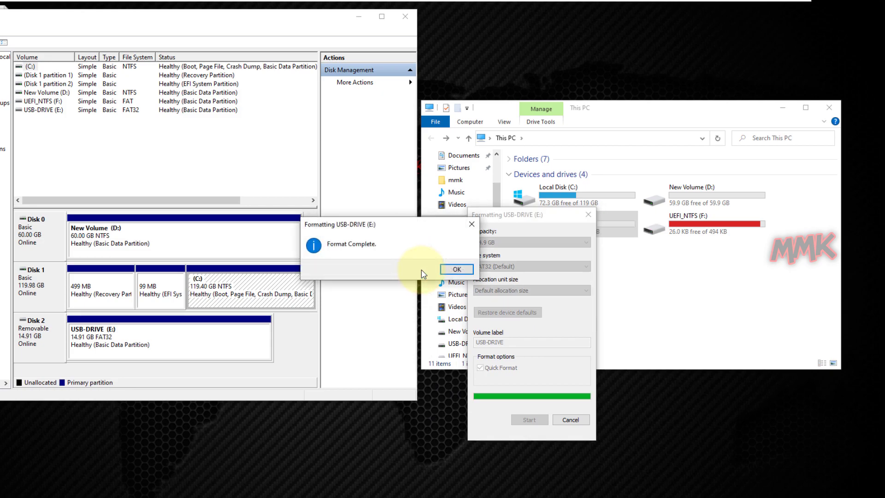
pyautogui.click(456, 269)
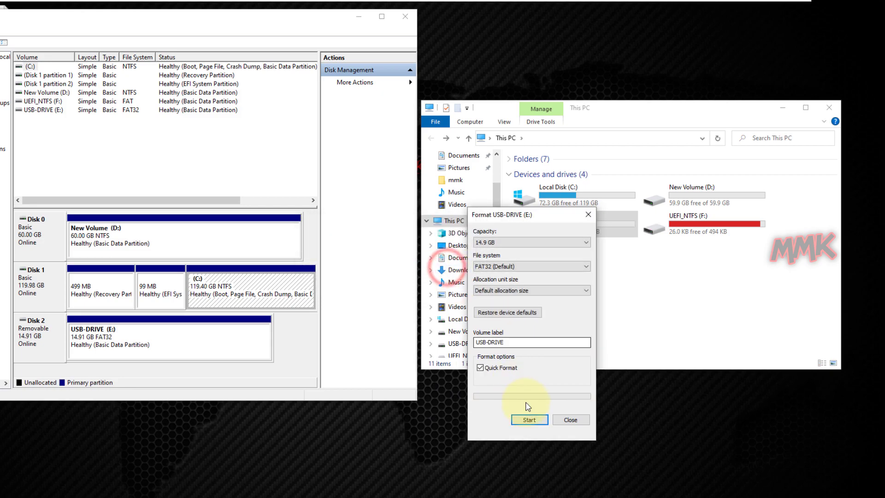
pyautogui.click(568, 419)
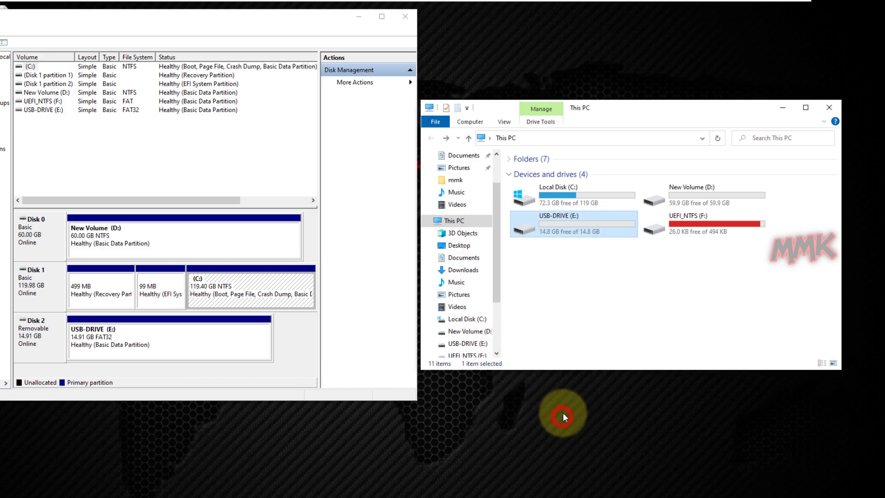
# Try to quick-format the UEFI_NTFS (F:) partition as FAT with a 2048-byte allocation unit, and close the format dialog
pyautogui.rightClick(671, 224)
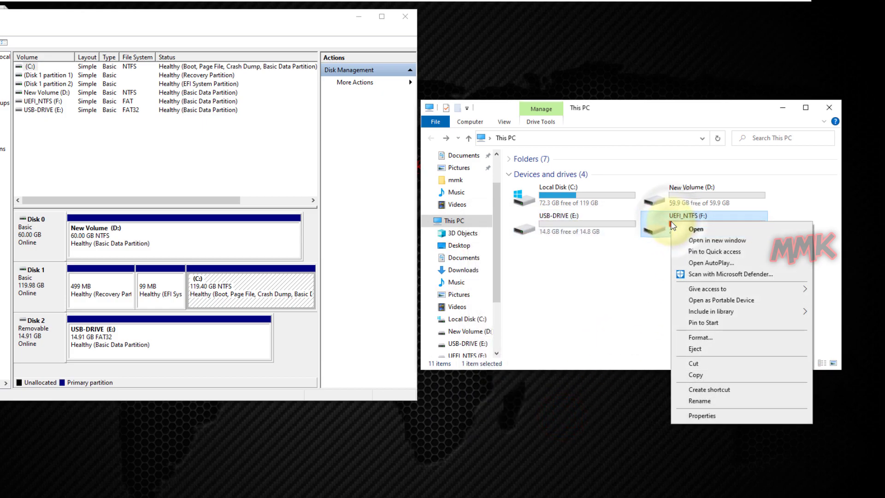
pyautogui.click(687, 338)
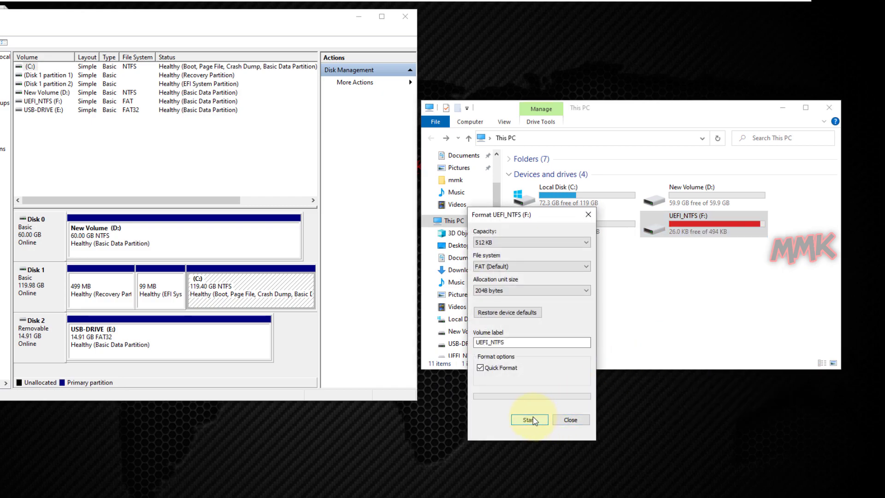
pyautogui.click(533, 420)
pyautogui.click(416, 272)
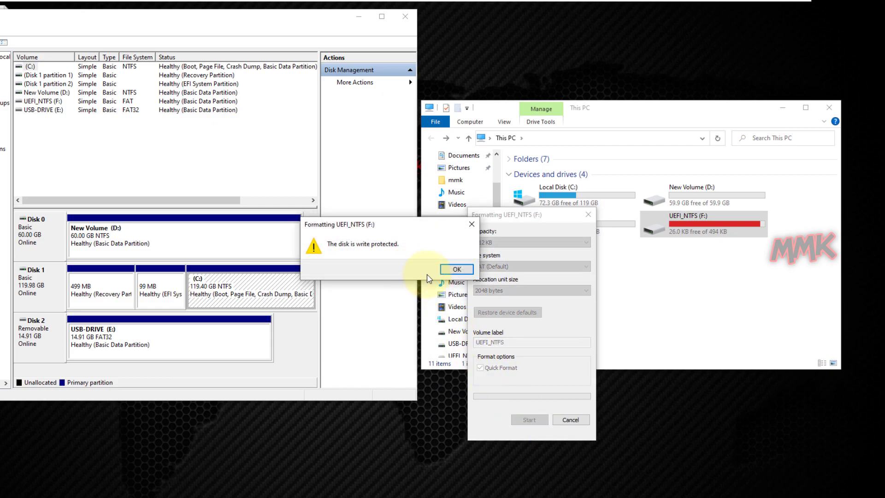
pyautogui.click(455, 271)
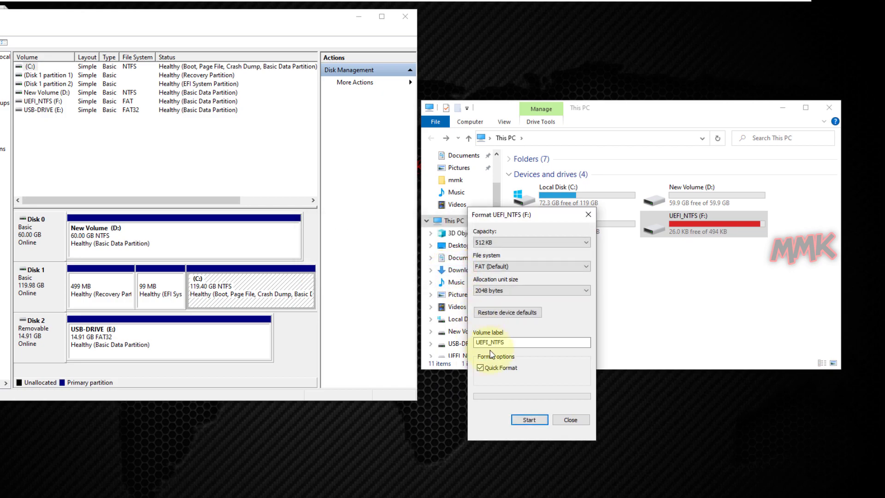
pyautogui.click(570, 420)
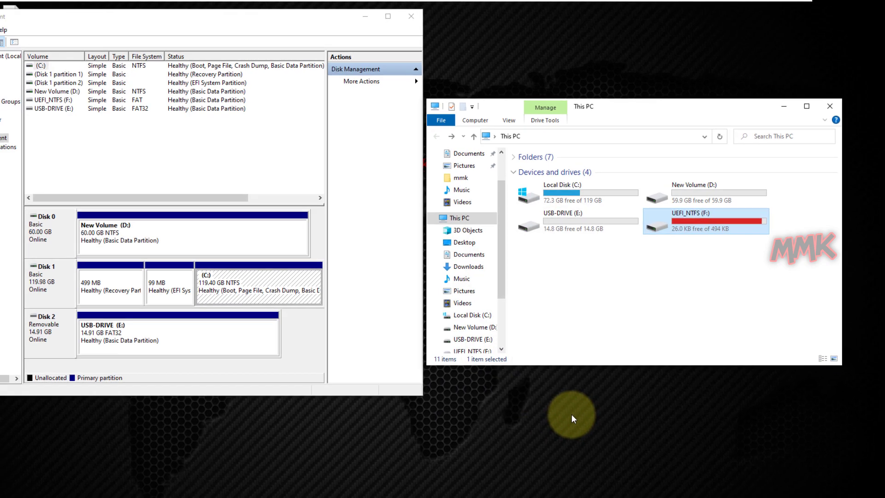
# Minimize the This PC and Computer Management windows to clear the desktop
pyautogui.click(677, 321)
pyautogui.click(783, 108)
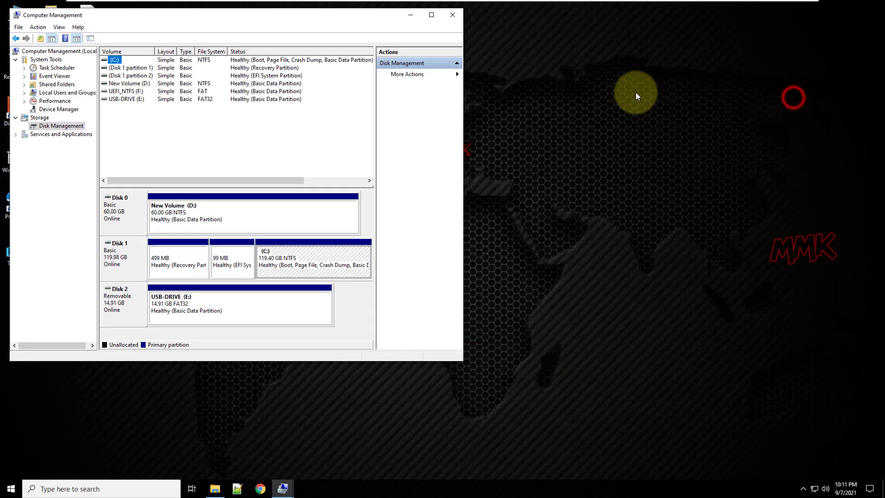
pyautogui.click(406, 17)
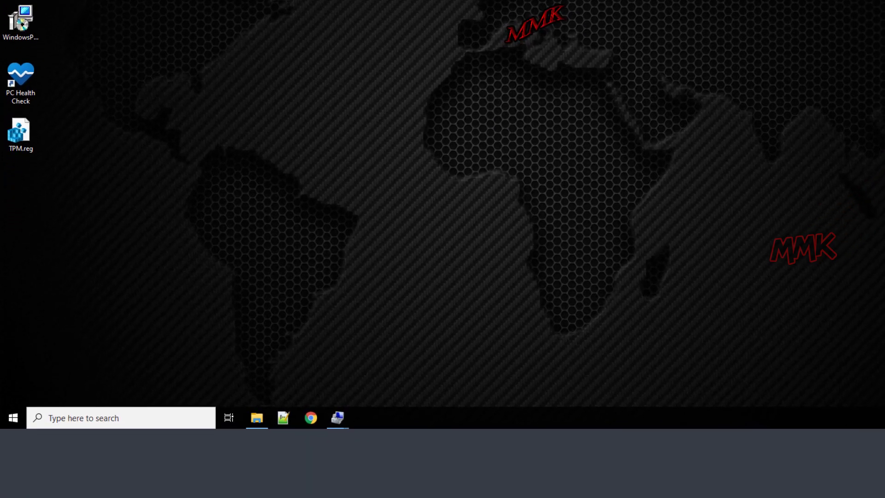
# Search Windows for cmd, run Command Prompt as administrator and move its window toward the middle of the desktop
pyautogui.click(143, 422)
pyautogui.write('cmd')
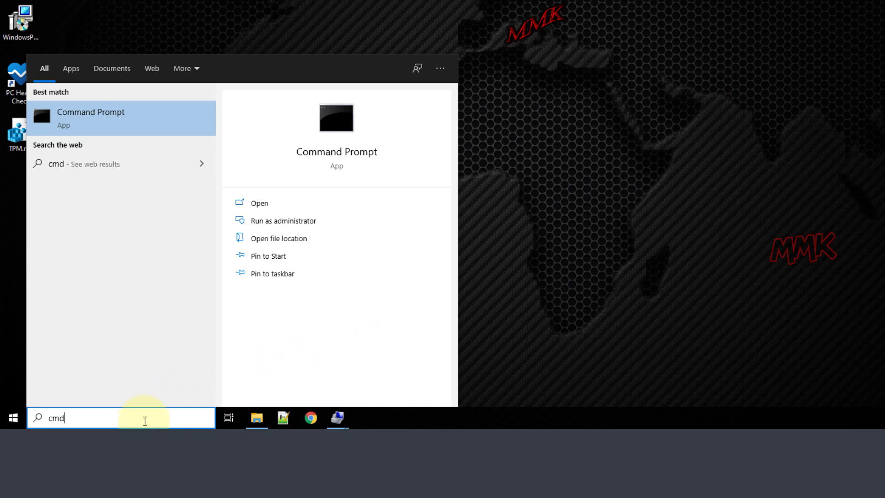
pyautogui.rightClick(129, 126)
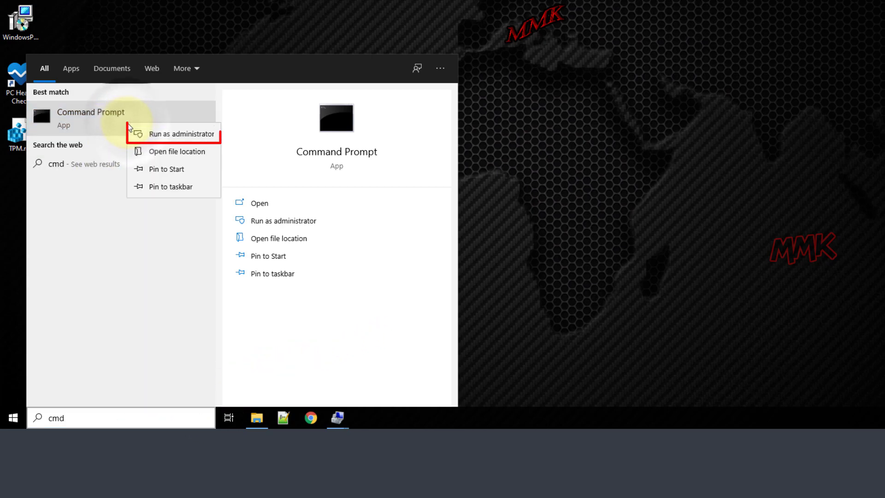
pyautogui.click(161, 134)
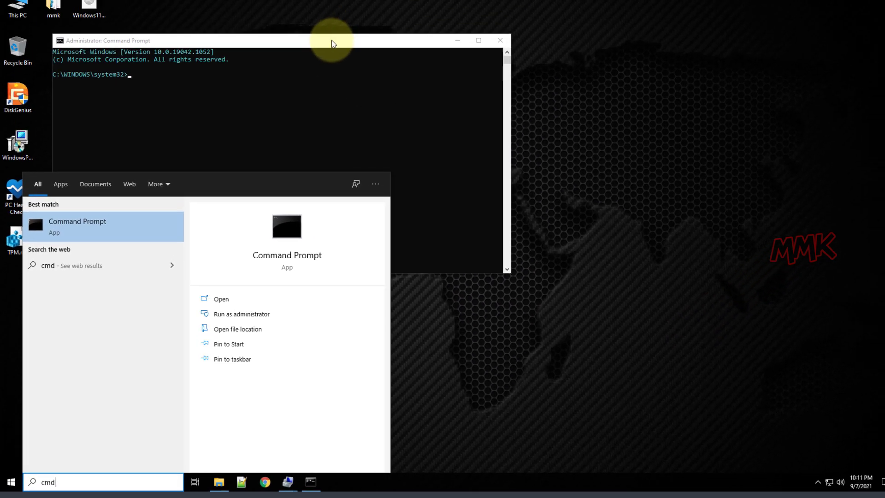
pyautogui.moveTo(331, 40); pyautogui.dragTo(502, 76)
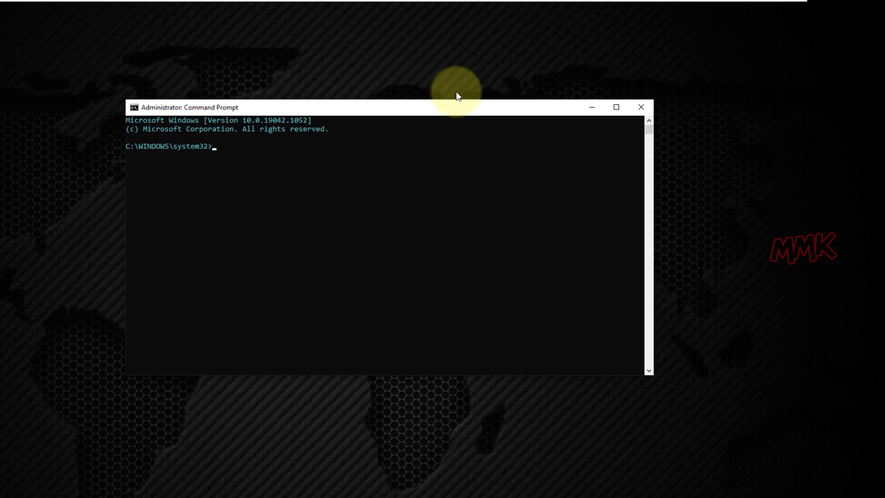
# Start diskpart and list the computer's disks with list disk
pyautogui.write('diskpart')
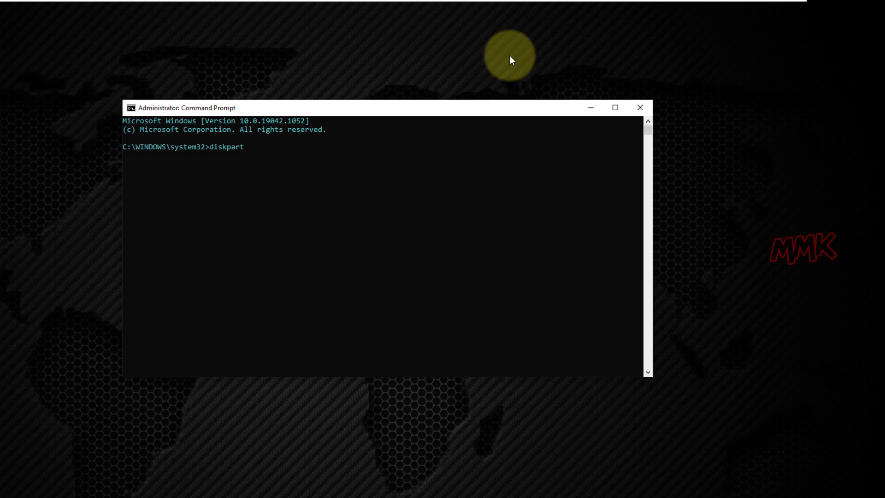
pyautogui.press('Return')
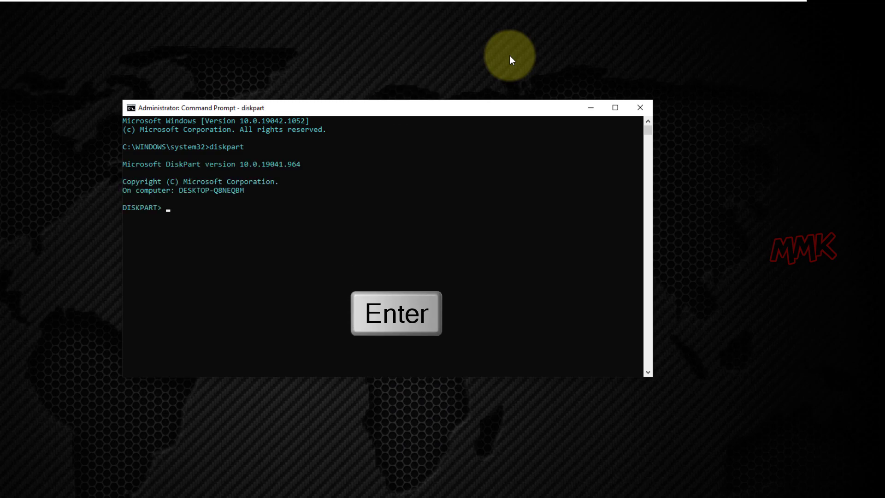
pyautogui.write('list disk')
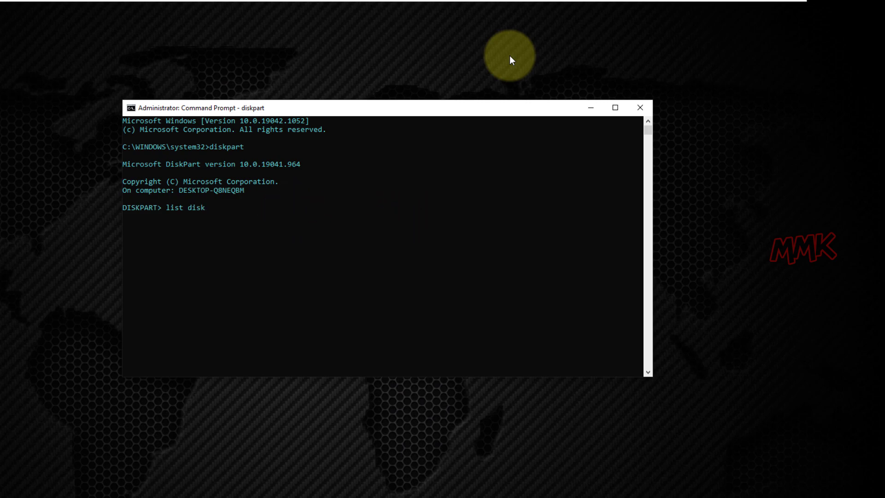
pyautogui.press('Return')
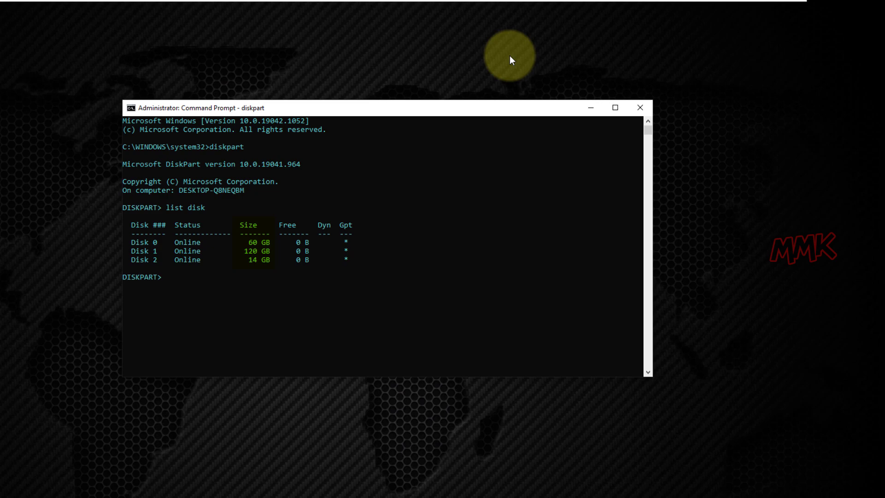
# Restore Computer Management and arrange the narrowed Command Prompt window beside it for comparing the disks
pyautogui.moveTo(401, 107); pyautogui.dragTo(650, 26)
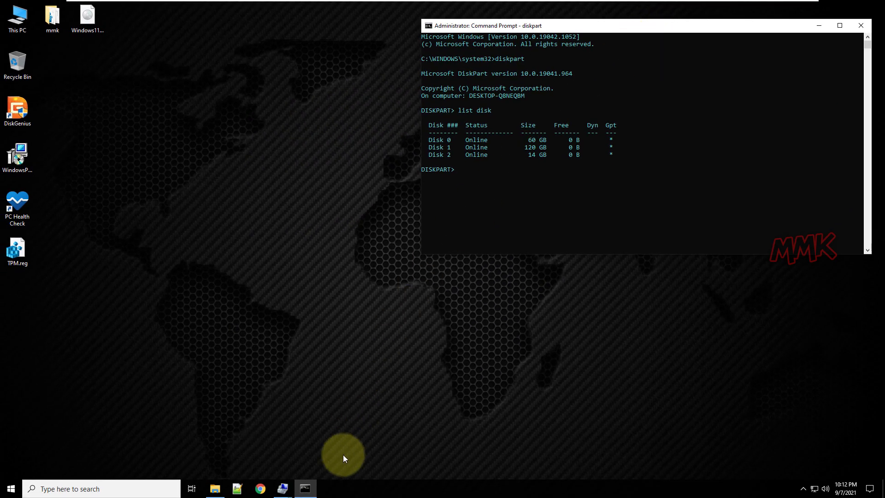
pyautogui.click(282, 488)
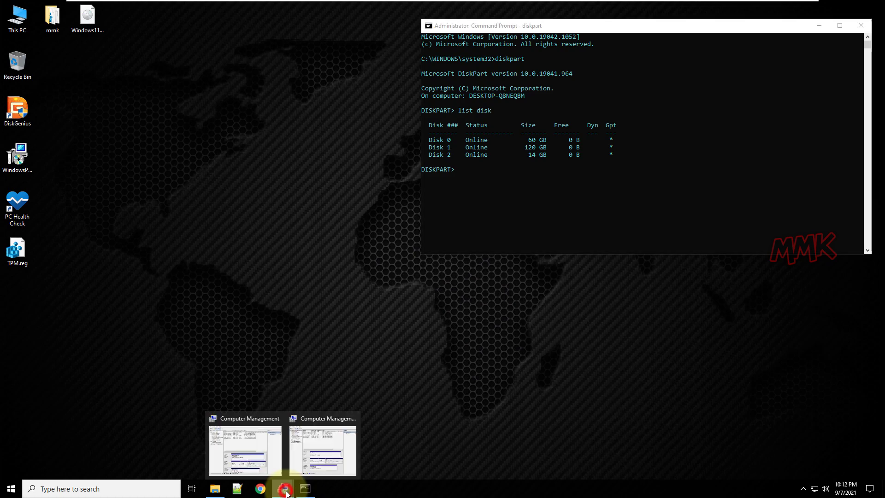
pyautogui.click(258, 448)
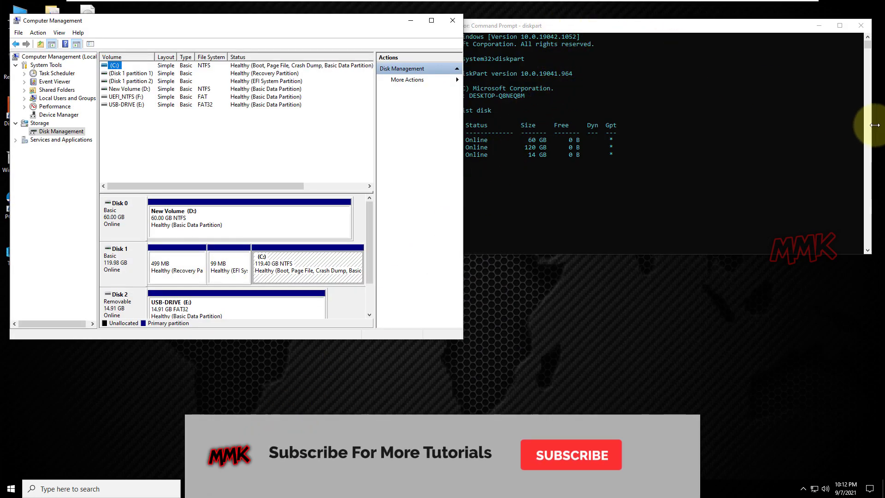
pyautogui.moveTo(874, 125); pyautogui.dragTo(773, 125)
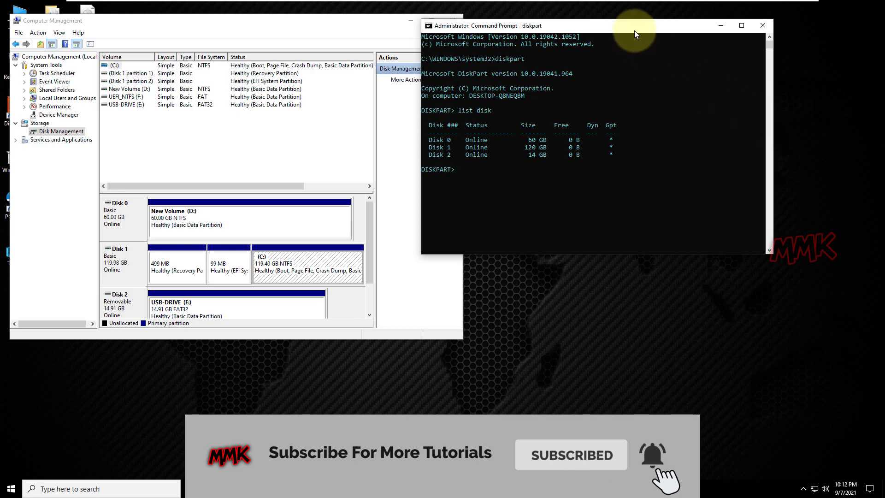
pyautogui.moveTo(637, 26); pyautogui.dragTo(680, 21)
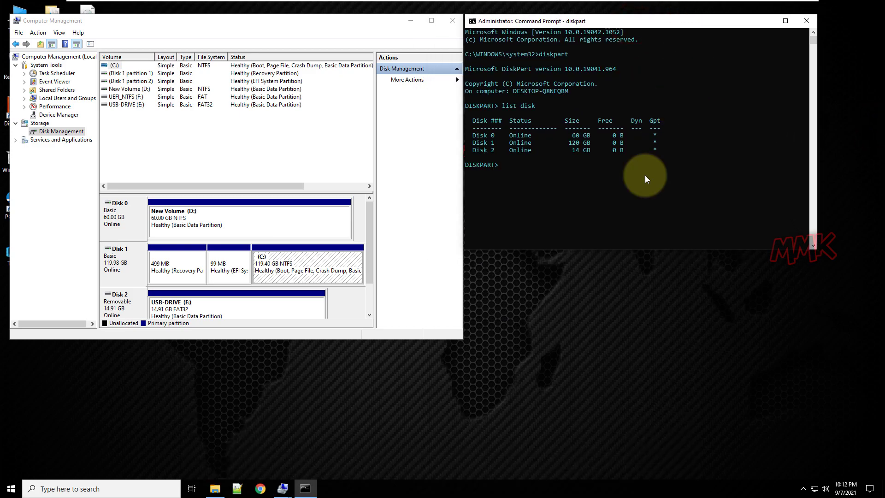
# Enlarge the Computer Management window to show Disk 2 fully, and select disk 2 in diskpart
pyautogui.moveTo(338, 341); pyautogui.dragTo(336, 362)
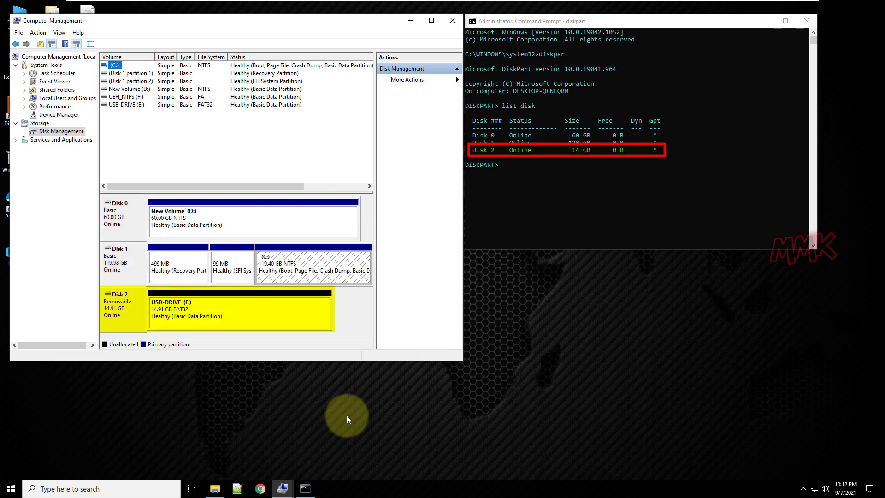
pyautogui.click(531, 219)
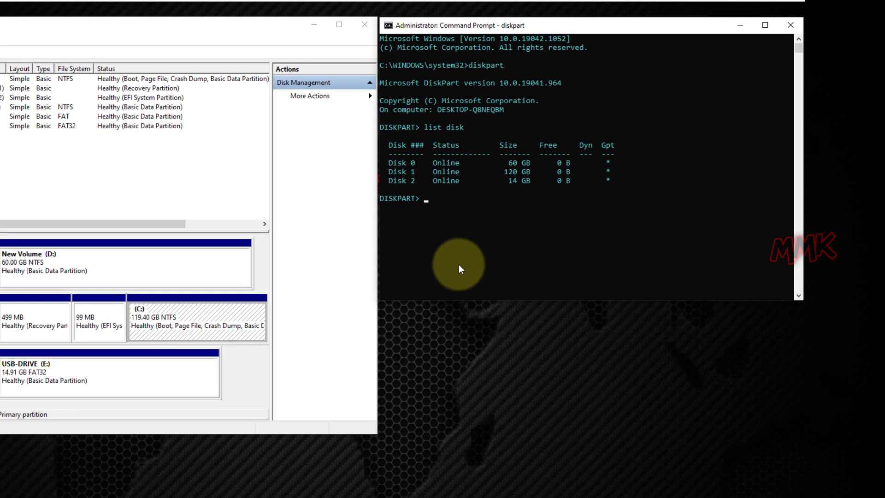
pyautogui.write('sel')
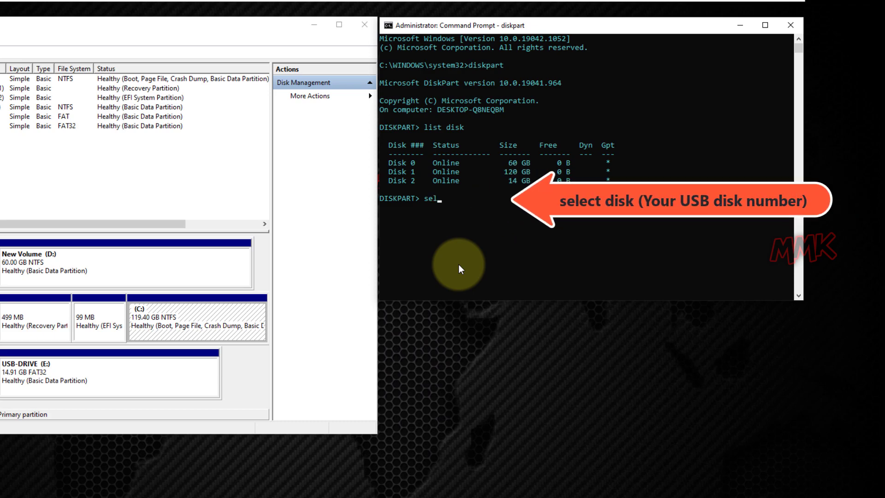
pyautogui.write('ect disk 2')
pyautogui.press('Return')
# List the selected disk's partitions with list partition and compare their sizes with the UEFI_NTFS (F:) drive in This PC
pyautogui.write('list par')
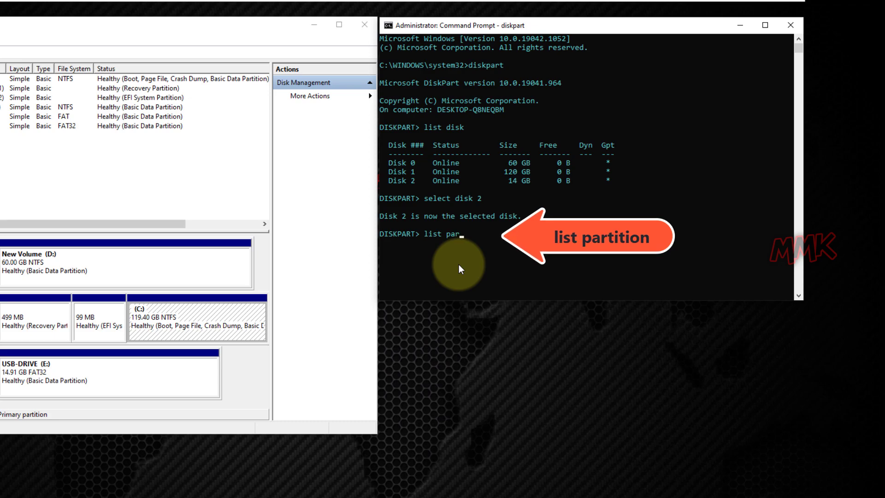
pyautogui.write('tition')
pyautogui.press('Return')
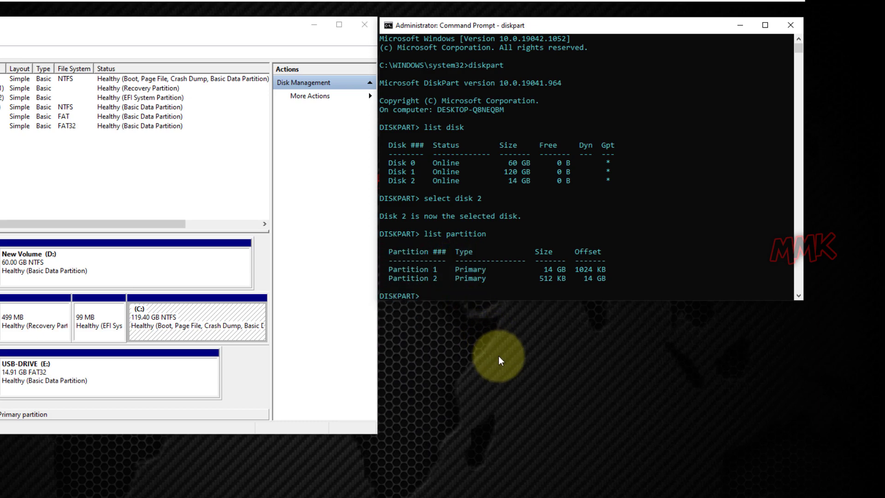
pyautogui.click(507, 497)
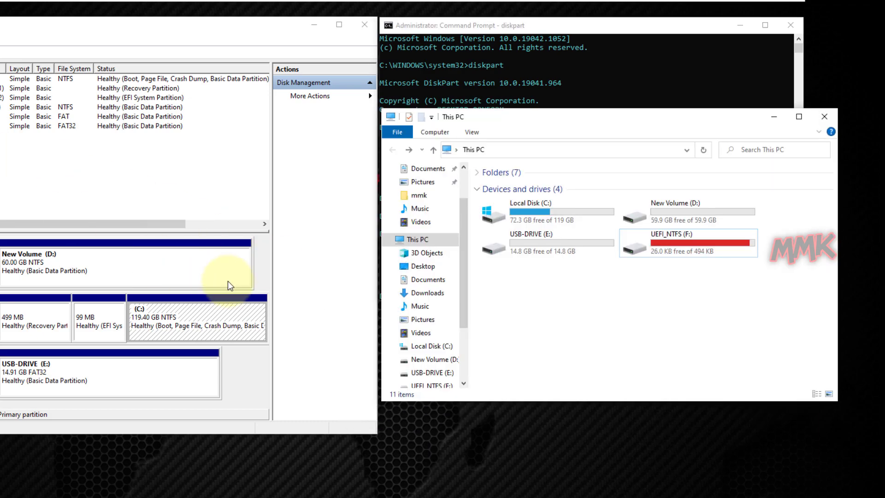
pyautogui.moveTo(629, 121)
pyautogui.mouseDown()
pyautogui.moveTo(621, 319)
pyautogui.moveTo(625, 310)
pyautogui.mouseUp()
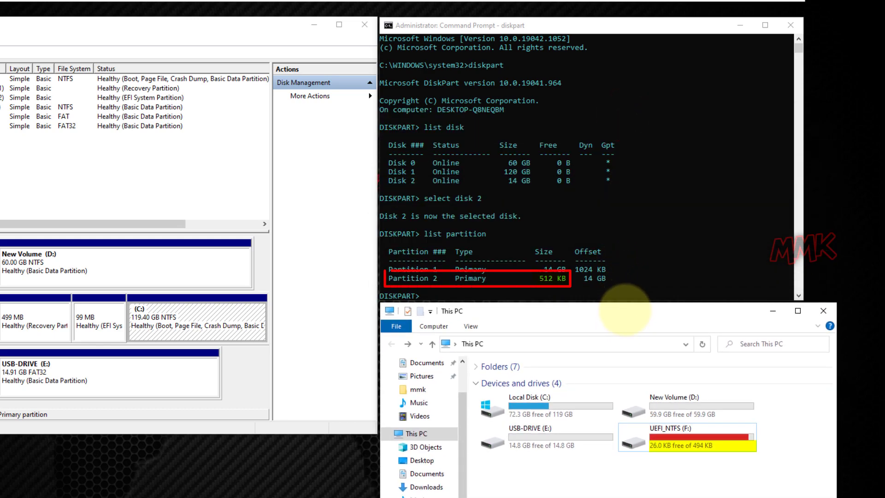
pyautogui.click(773, 313)
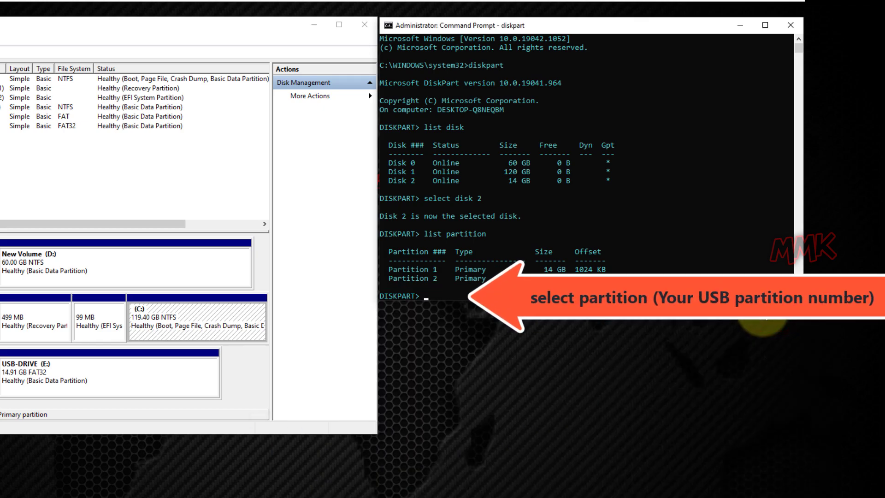
# Select partition 2 of the USB disk in diskpart and delete it with delete partition
pyautogui.write('select partition 2')
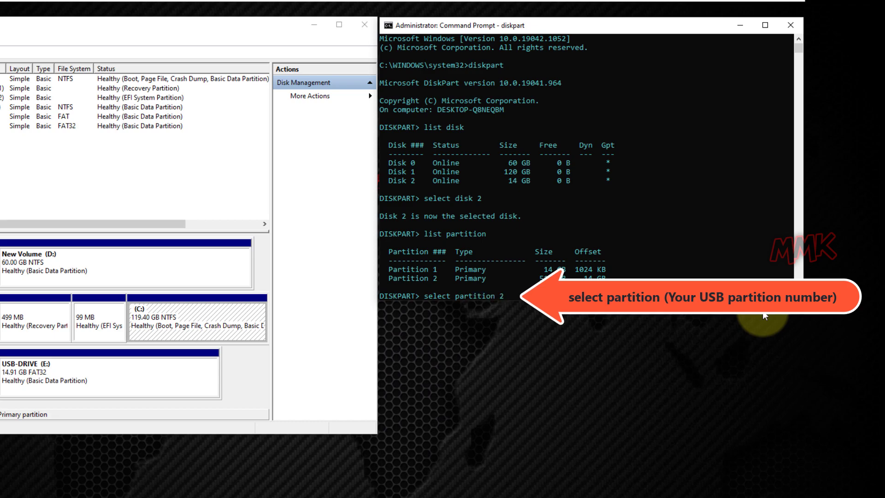
pyautogui.press('Return')
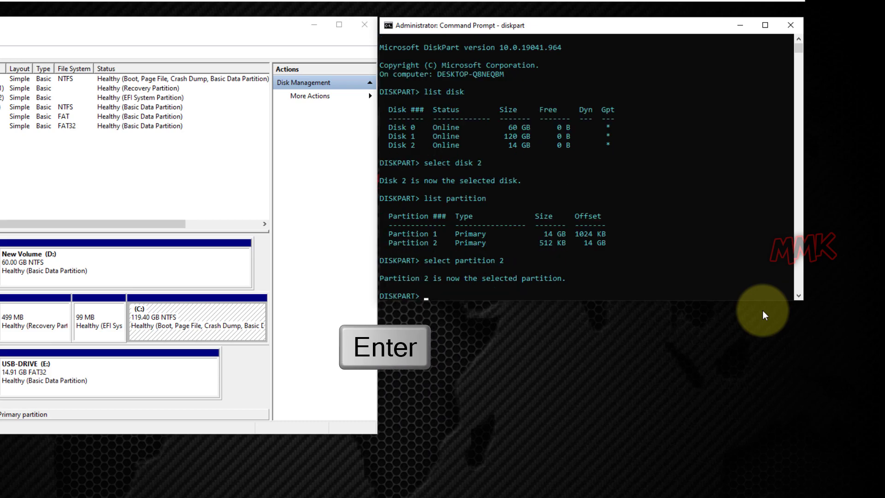
pyautogui.write('delete')
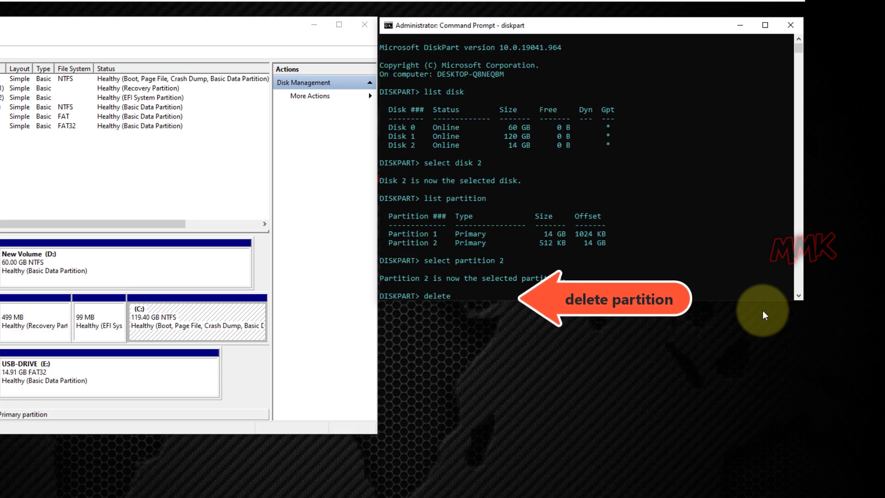
pyautogui.write(' partition')
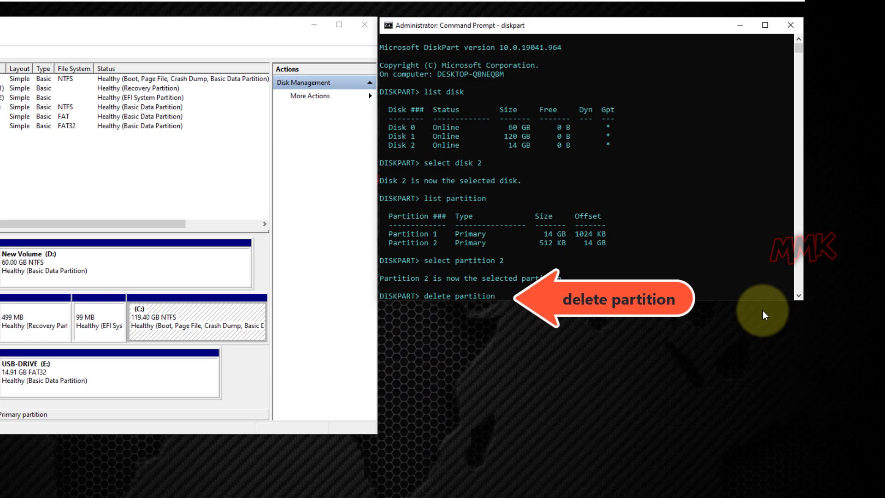
pyautogui.press('Return')
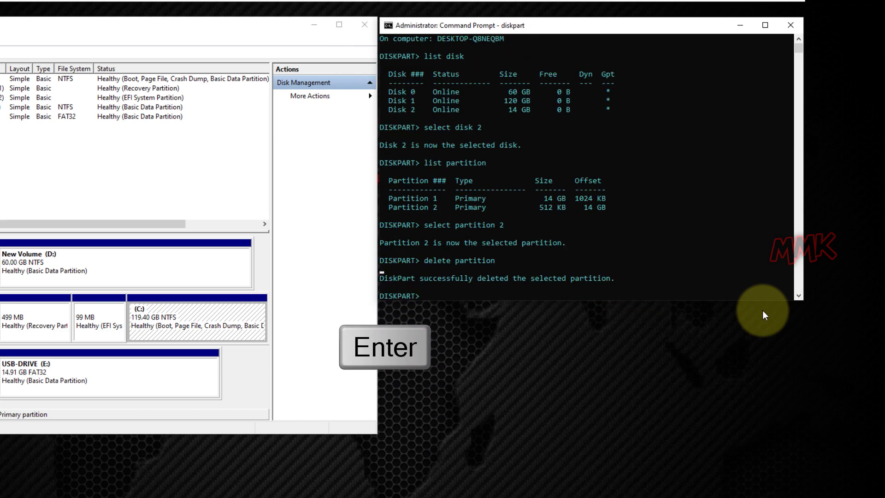
# List the USB disk's partitions again and check the remaining drives in This PC, moving its window over Computer Management
pyautogui.write('list partition')
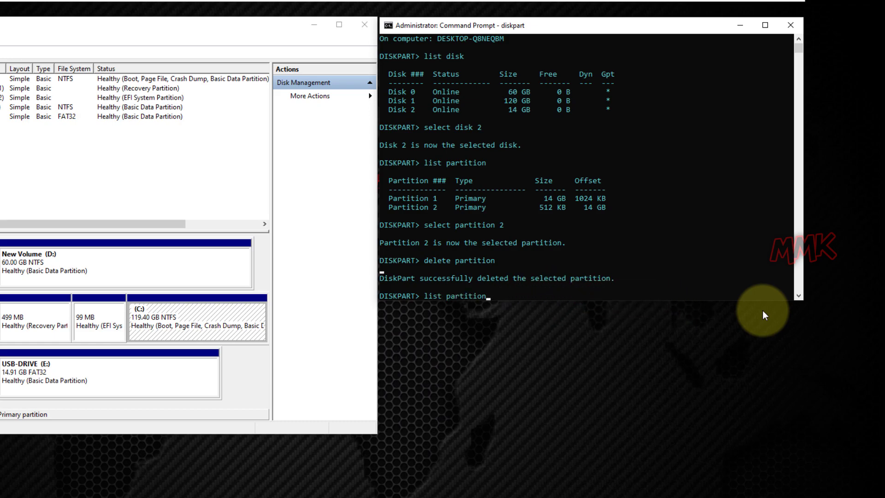
pyautogui.press('Return')
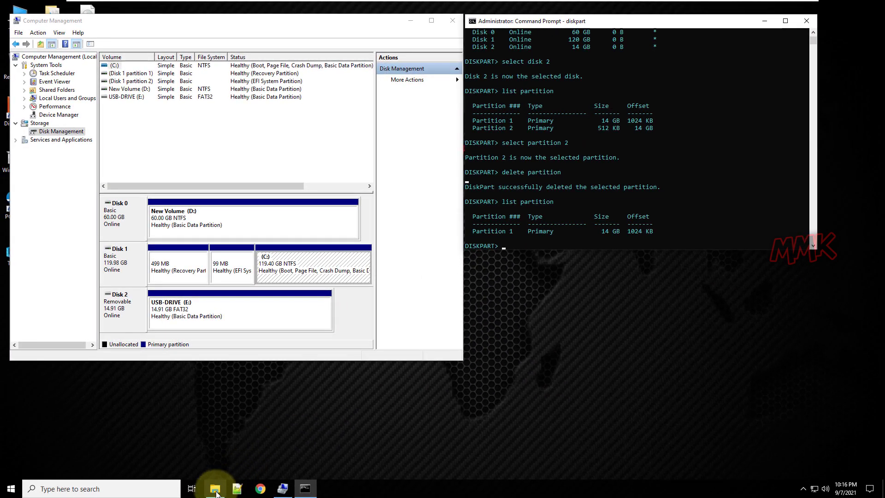
pyautogui.click(215, 490)
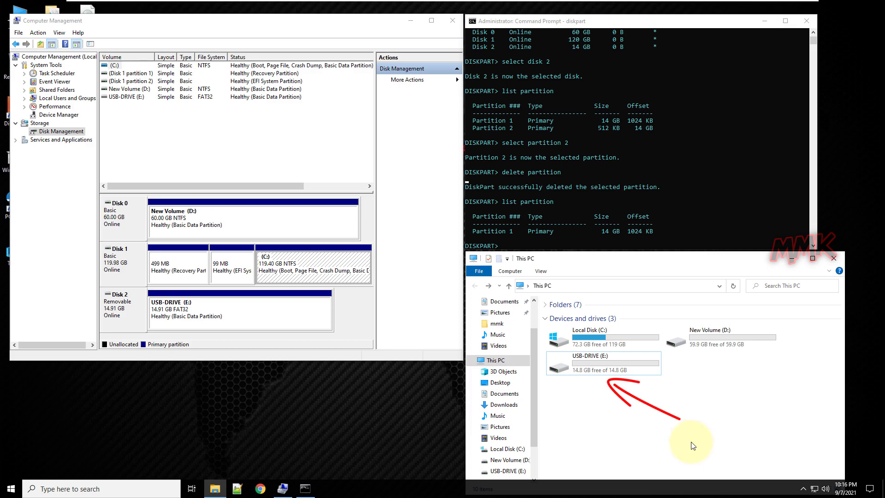
pyautogui.moveTo(574, 262); pyautogui.dragTo(366, 71)
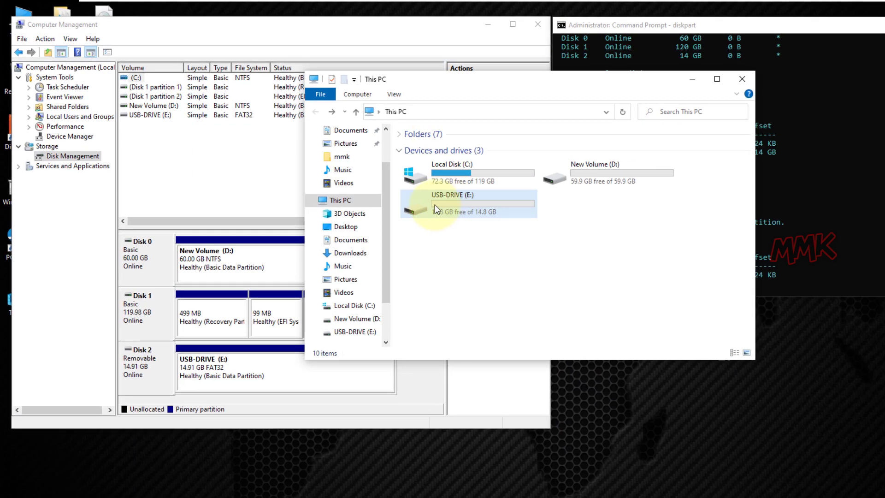
# Quick-format the USB-DRIVE (E:) volume as FAT32 with the label USB-DRIVE, and close the format dialog
pyautogui.rightClick(435, 205)
pyautogui.click(452, 328)
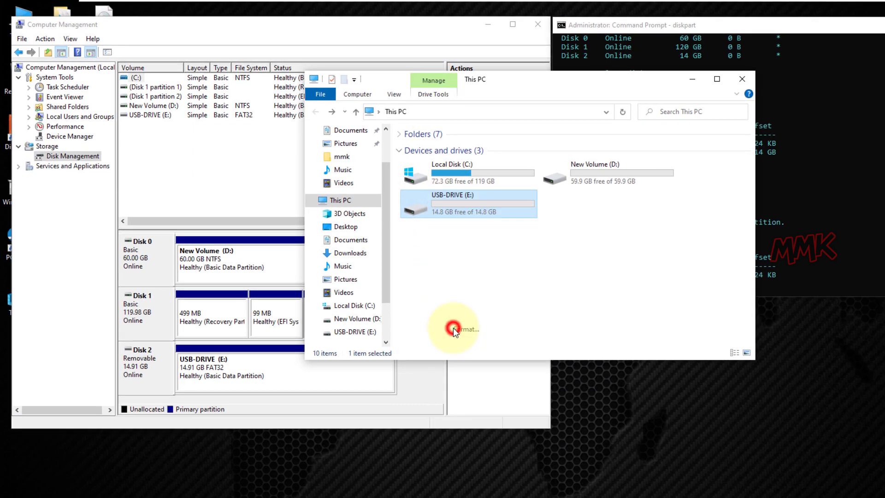
pyautogui.click(430, 416)
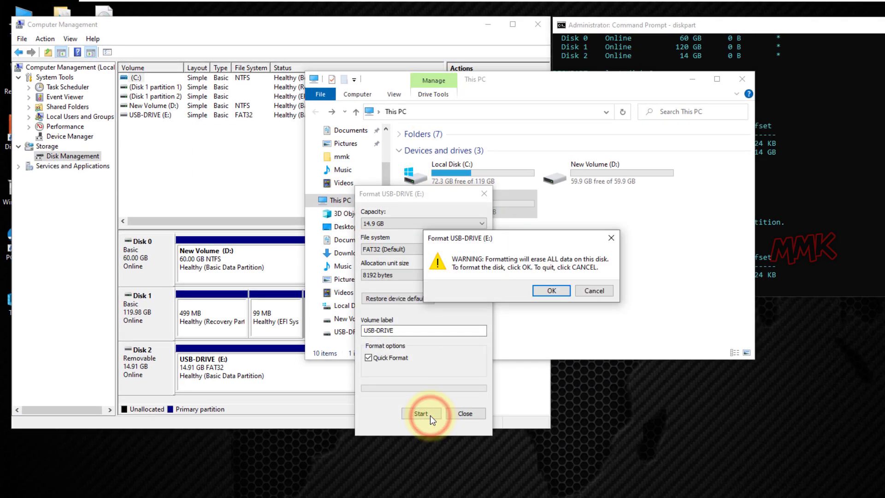
pyautogui.click(552, 290)
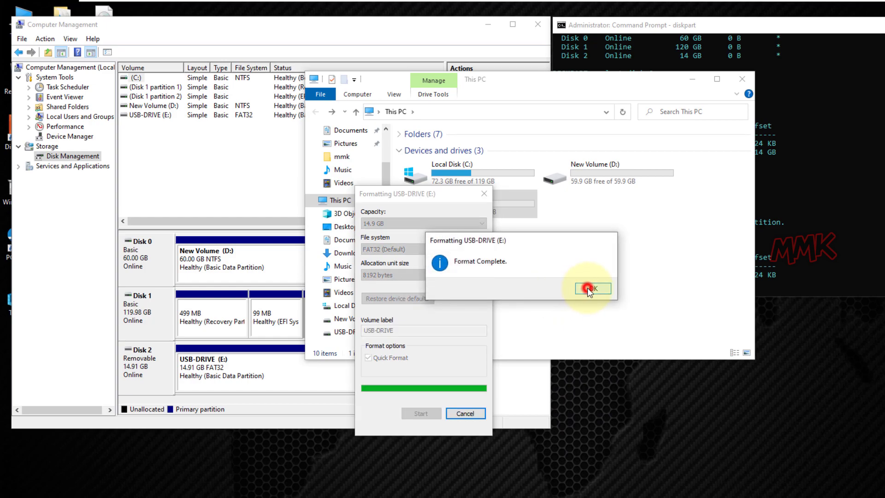
pyautogui.click(590, 289)
pyautogui.click(458, 409)
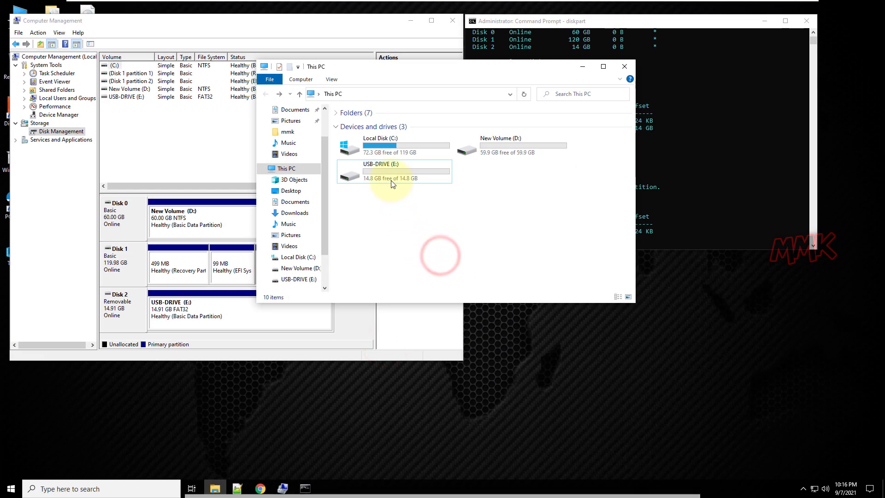
# Open USB-DRIVE (E:) to check its contents, and return to This PC
pyautogui.doubleClick(391, 180)
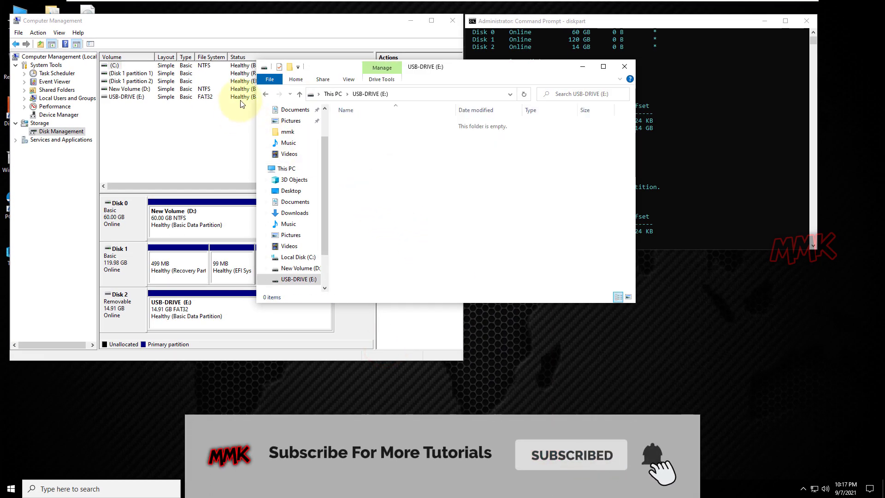
pyautogui.click(265, 95)
pyautogui.click(377, 212)
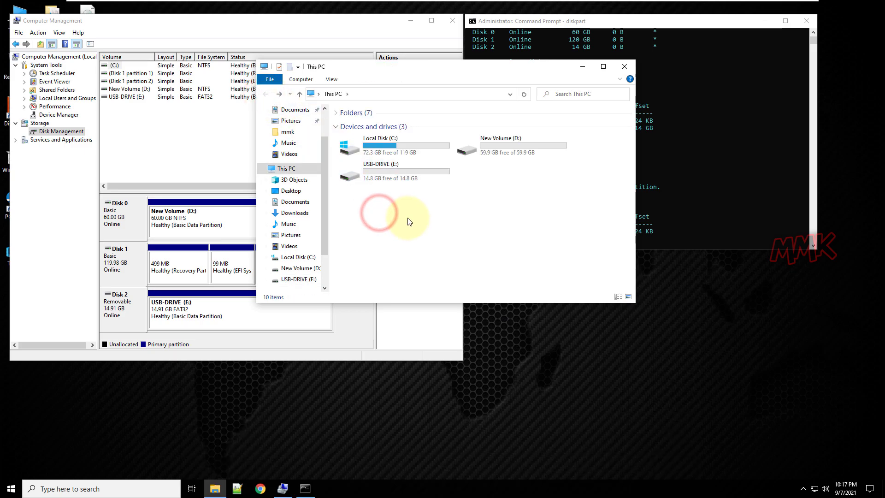